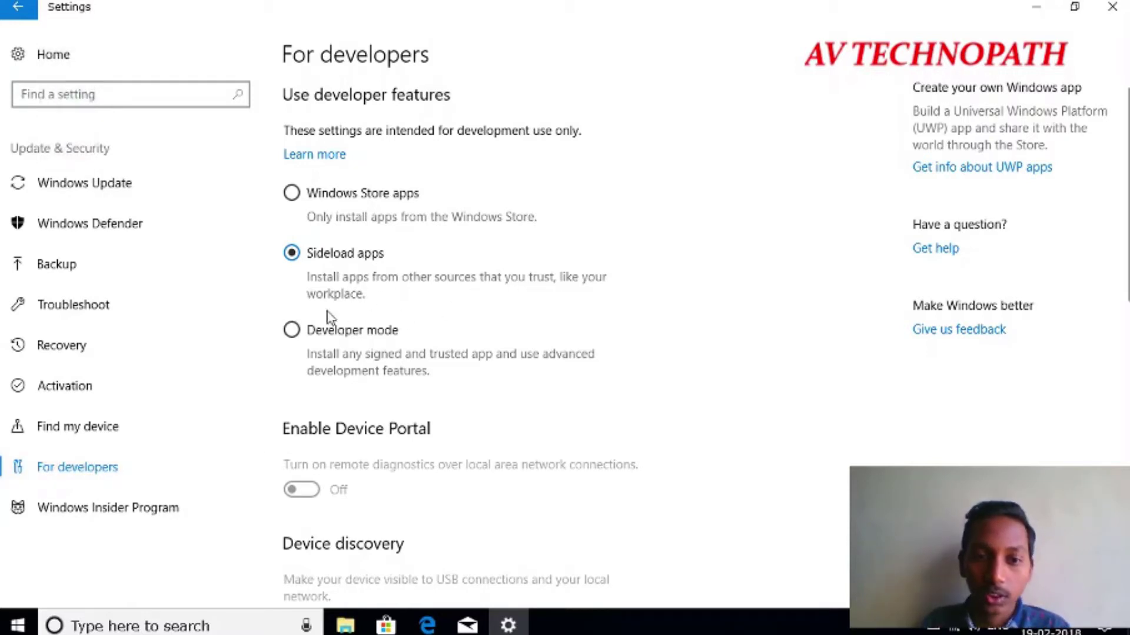
Step: Turn on Developer mode in the developer features, accept the security confirmation, and close Settings
left_click(292, 331)
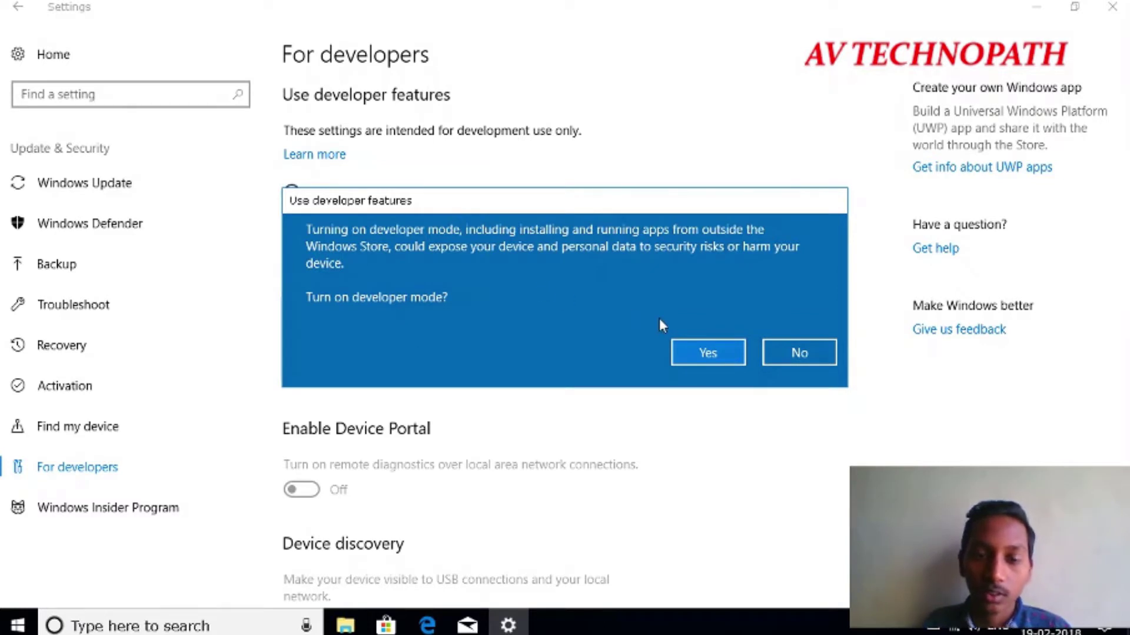
left_click(717, 348)
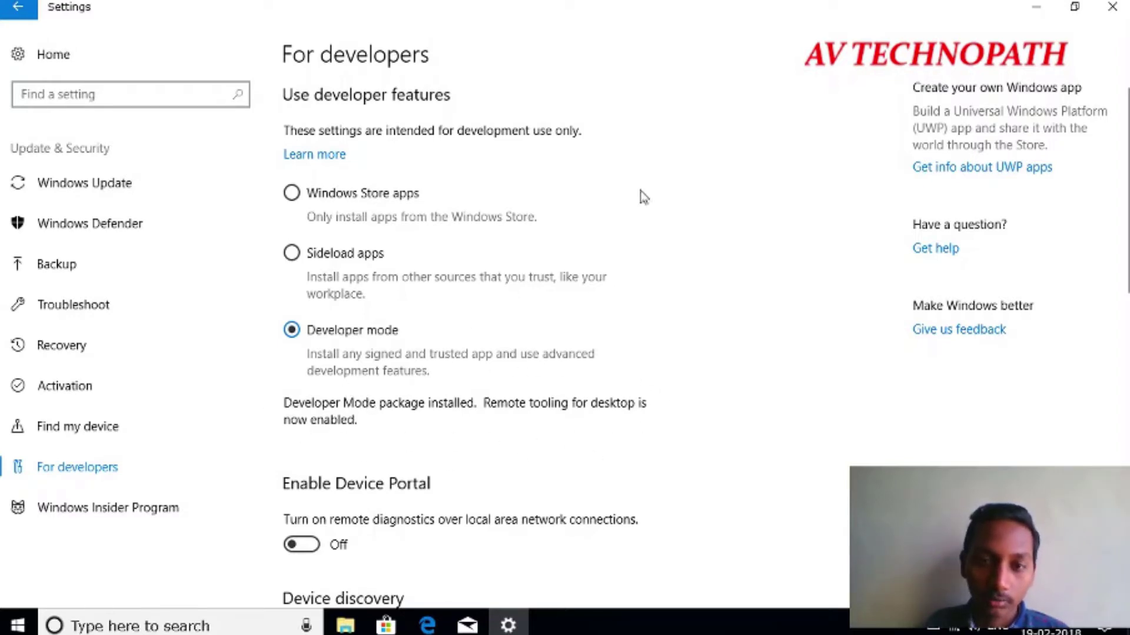
left_click(1112, 7)
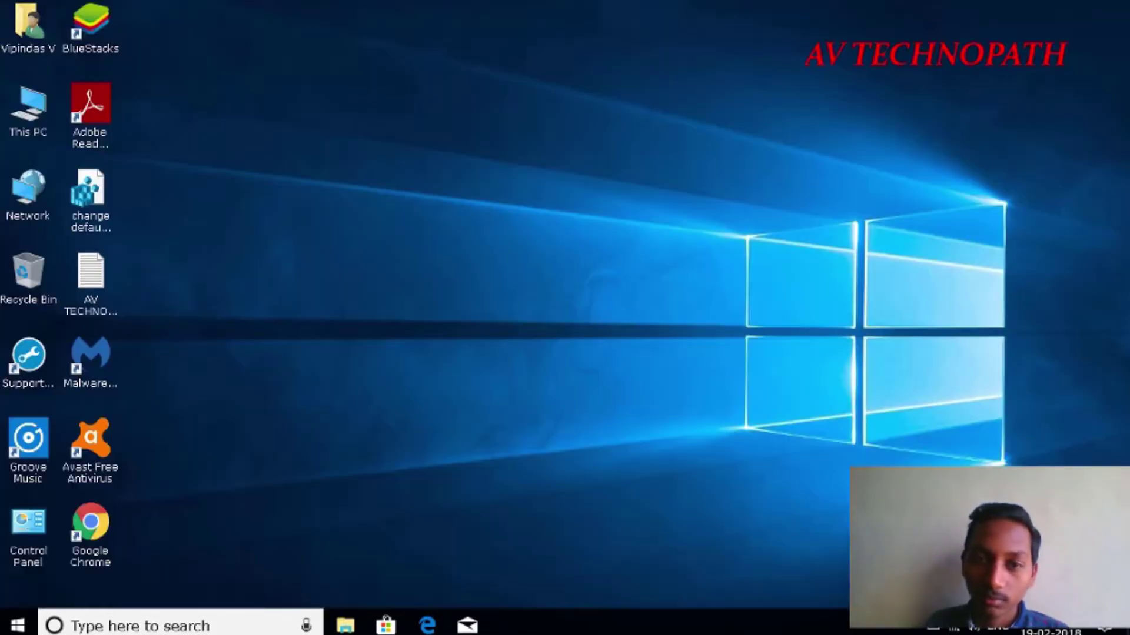
right_click(384, 5)
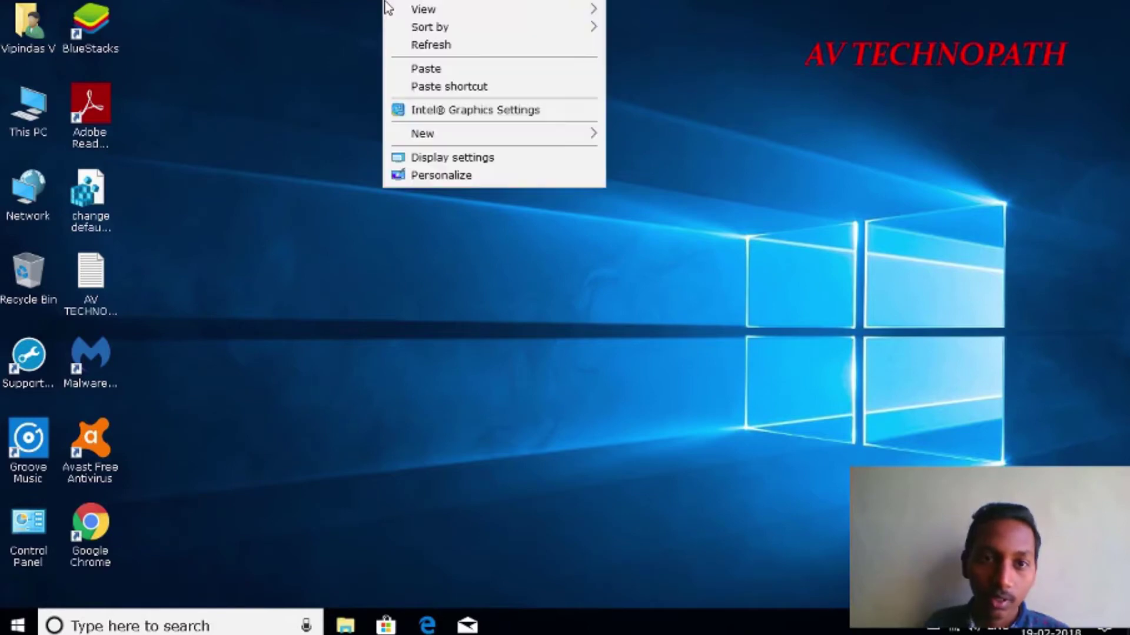
left_click(411, 42)
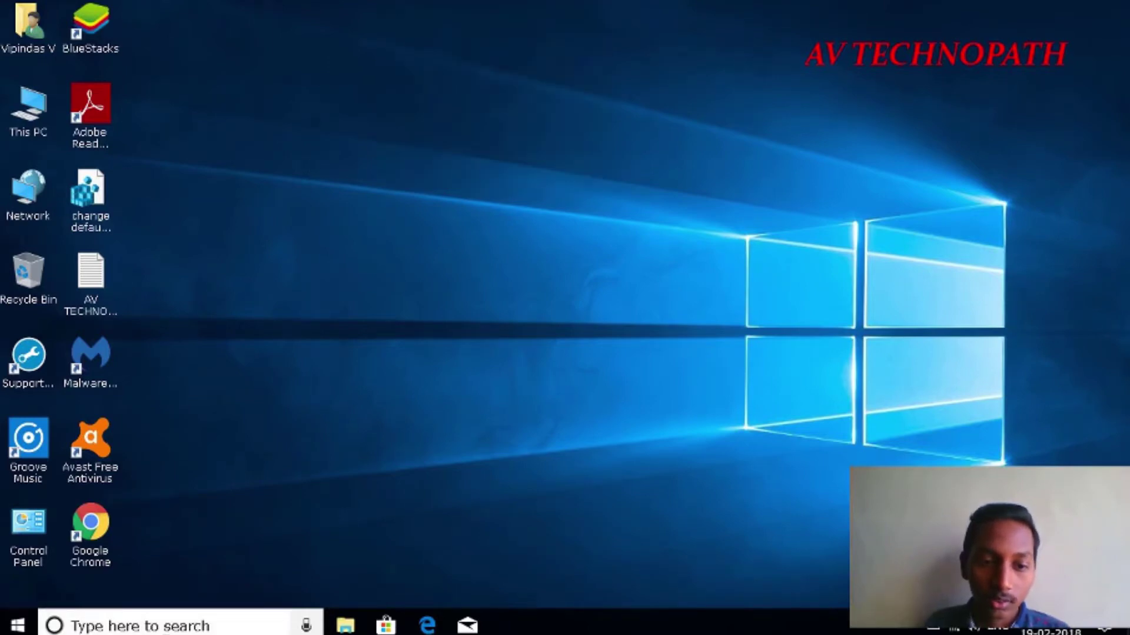
Step: Search Windows for "turn" and open Turn Windows features on or off, moving its window higher on the desktop
left_click(190, 623)
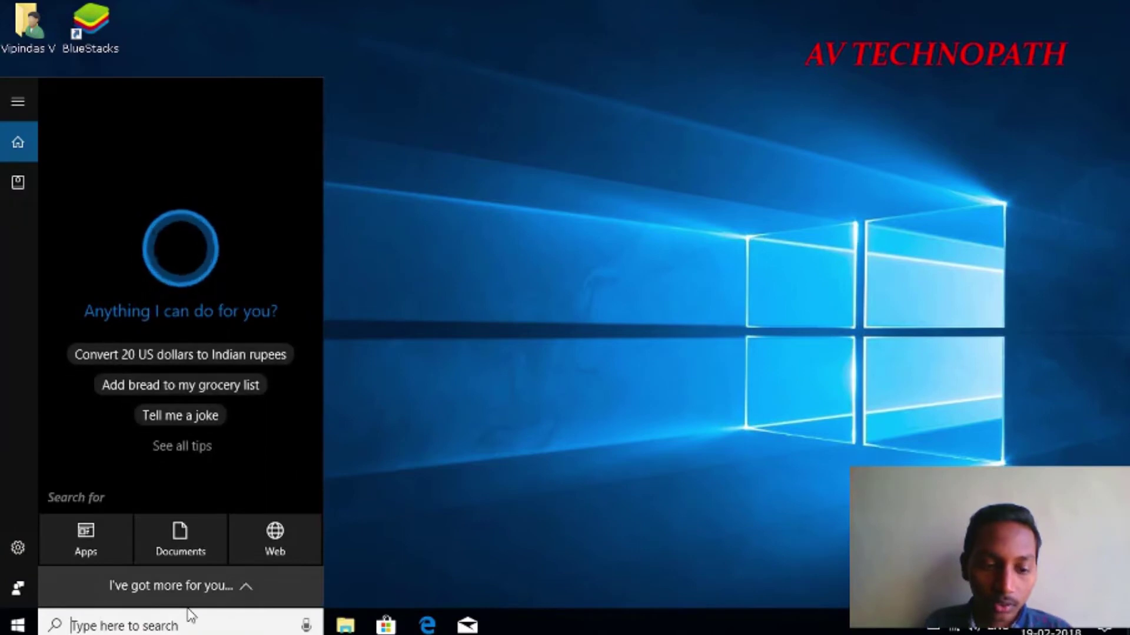
type("t")
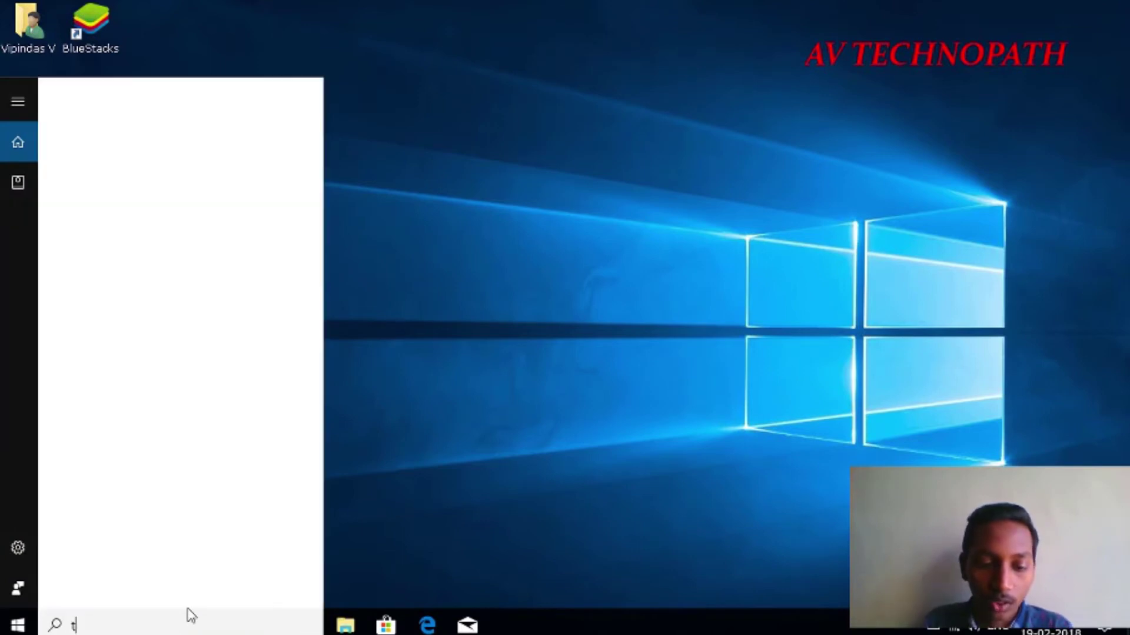
type("urn")
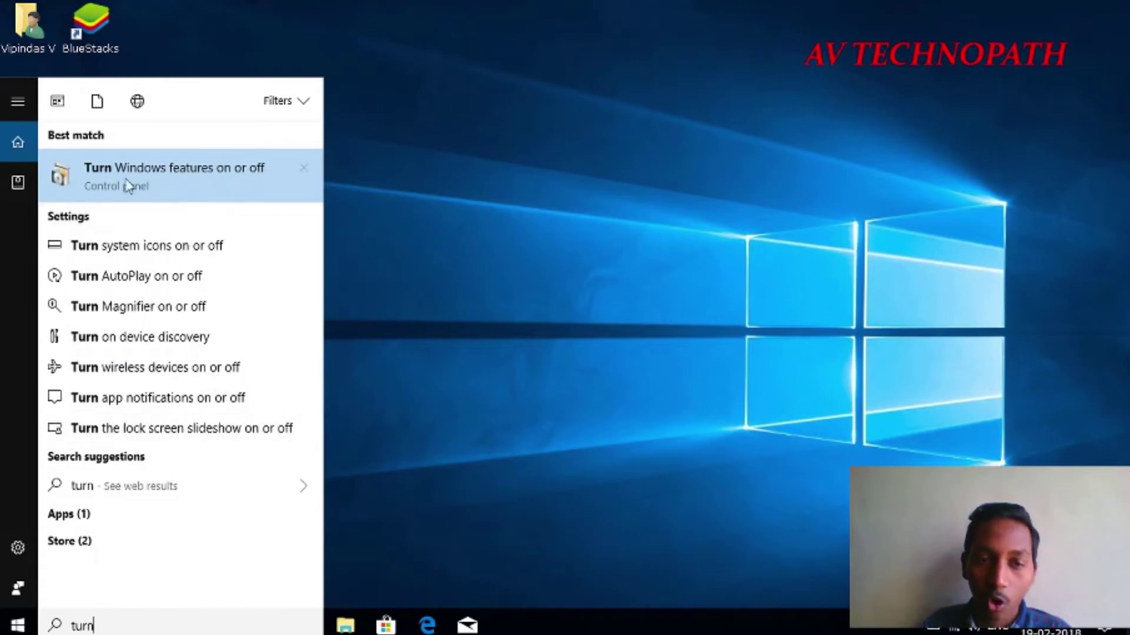
left_click(198, 182)
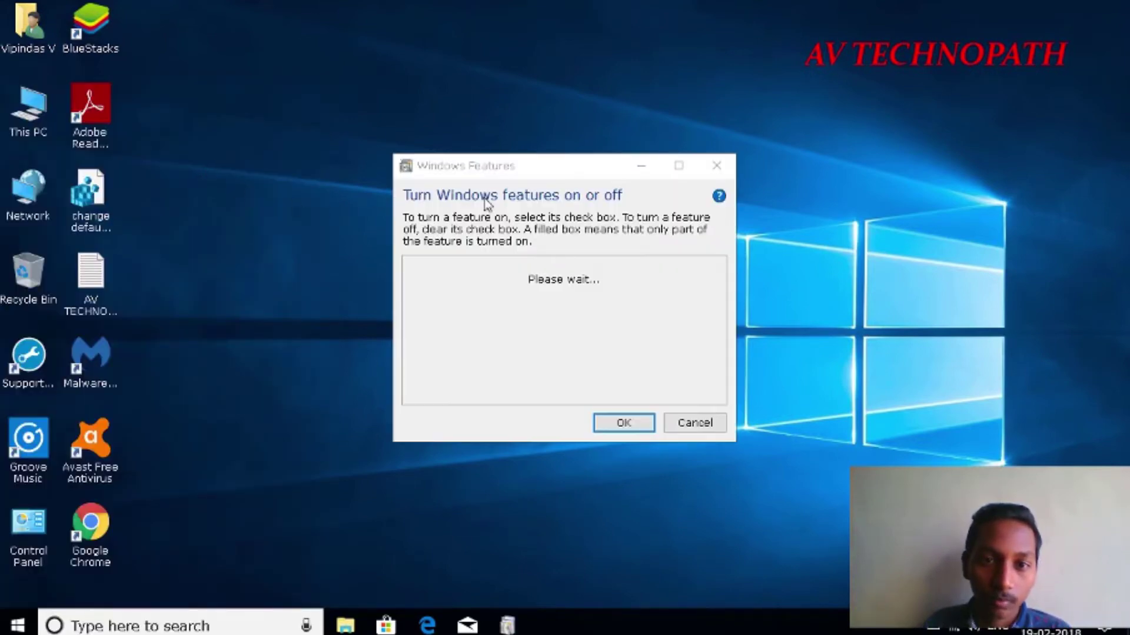
left_click_drag(544, 171, 552, 91)
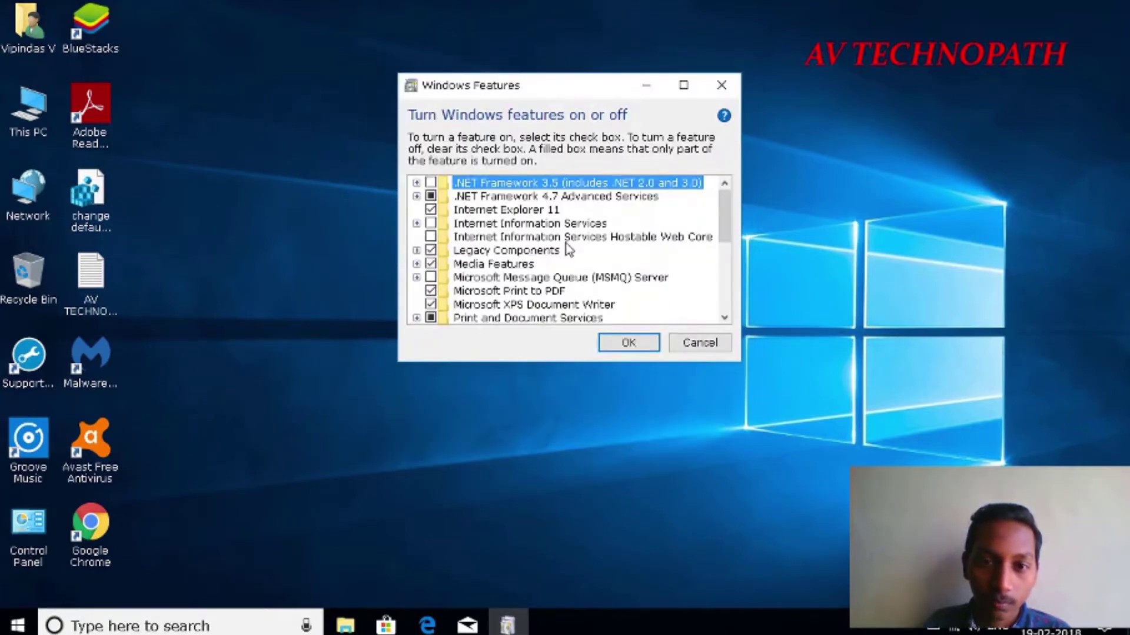
Step: Enable the Windows Subsystem for Linux feature and apply the change
left_click_drag(729, 224, 725, 319)
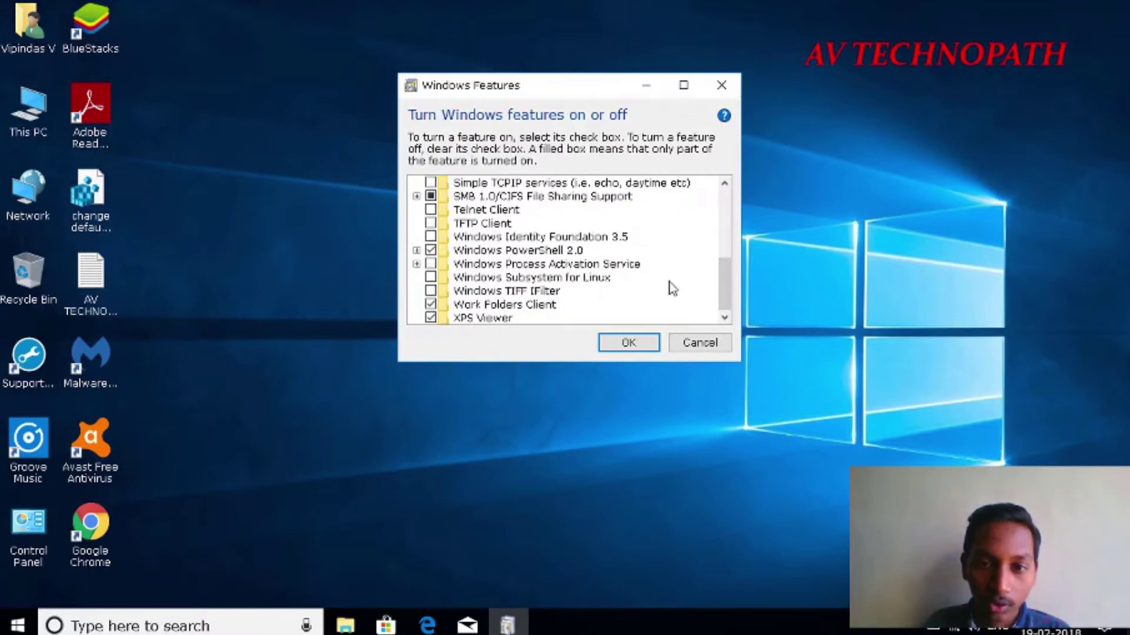
mouse_move(601, 285)
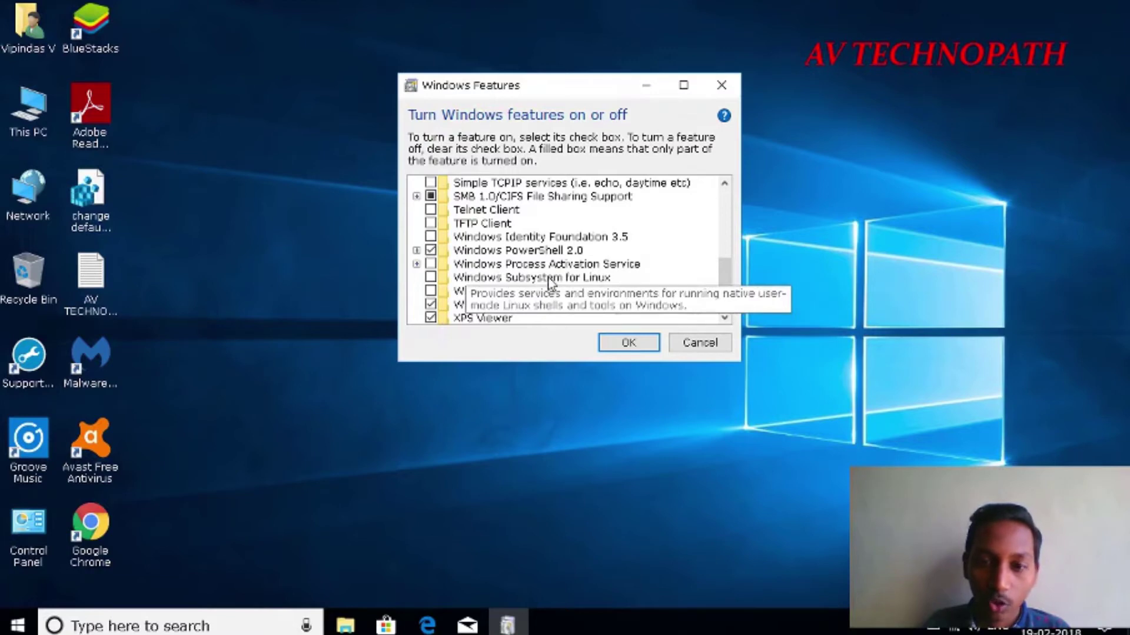
left_click(432, 278)
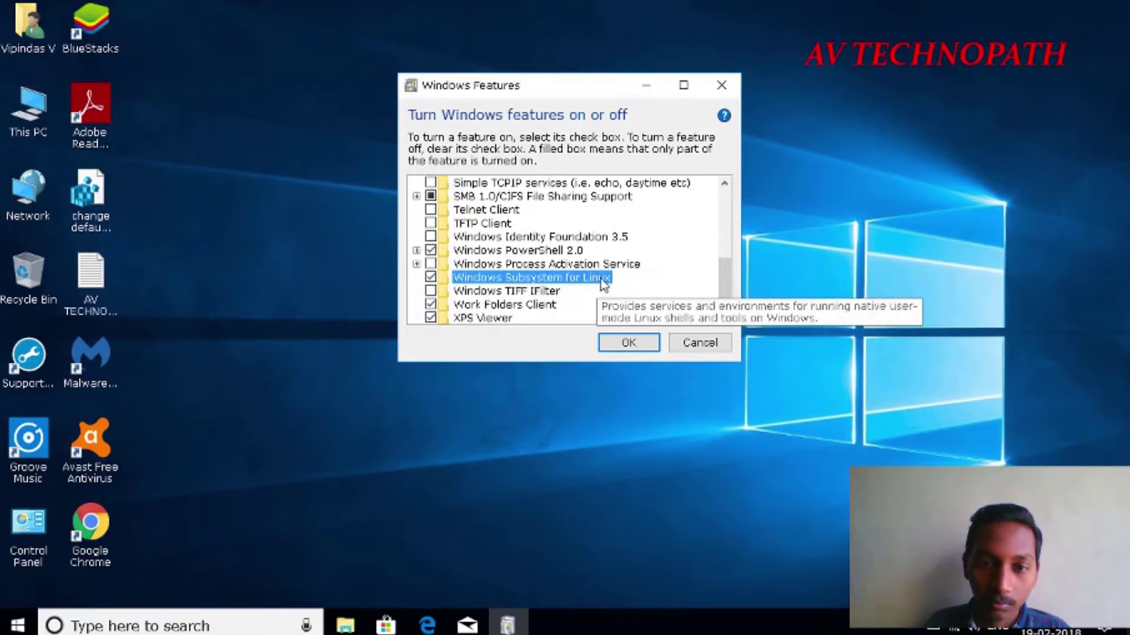
left_click(625, 344)
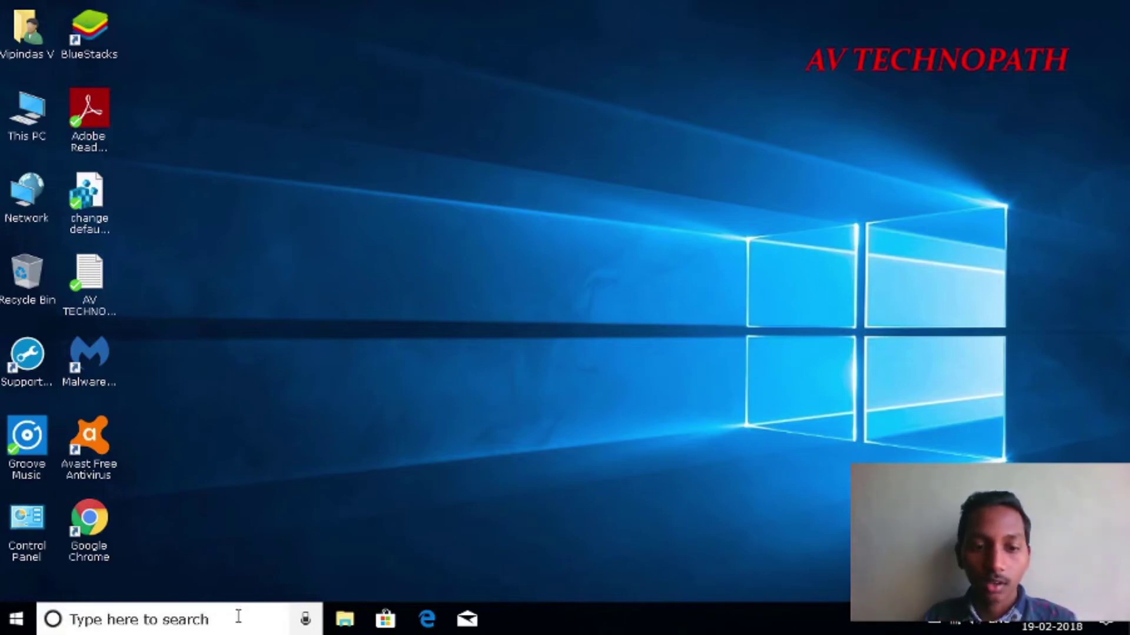
Step: Search Windows for "bash" and launch the bash run command
left_click(238, 616)
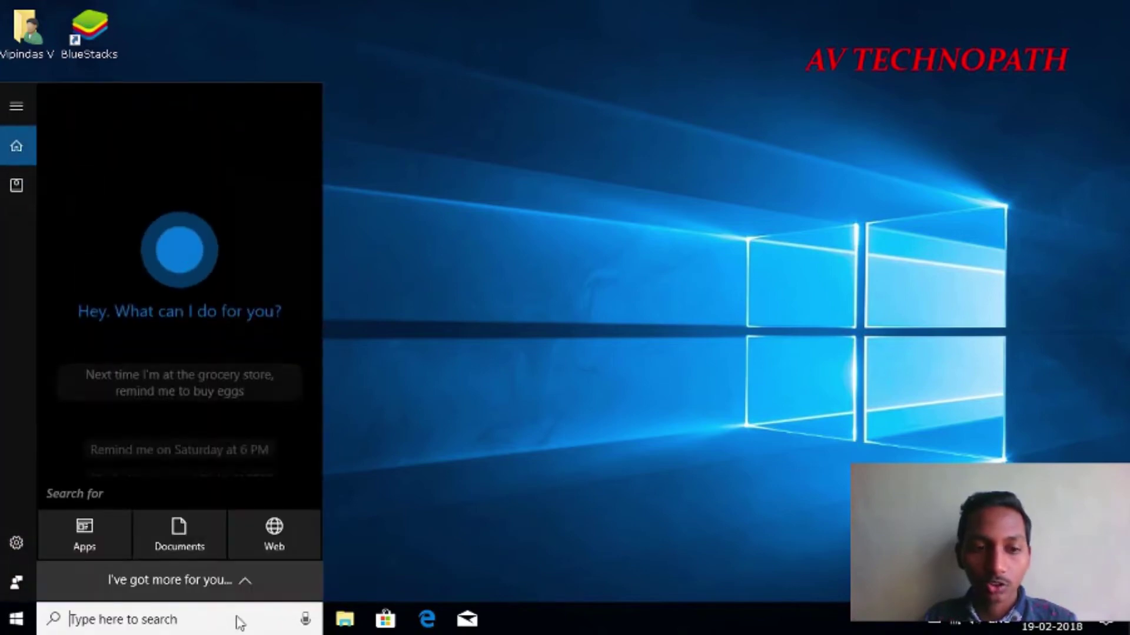
type("b")
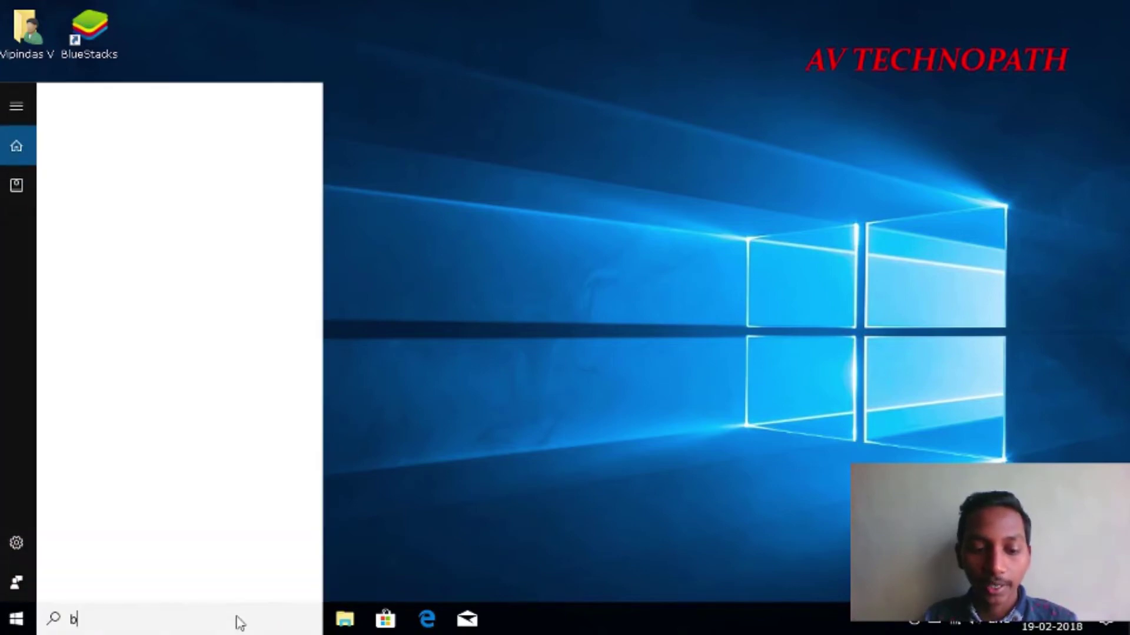
type("ash")
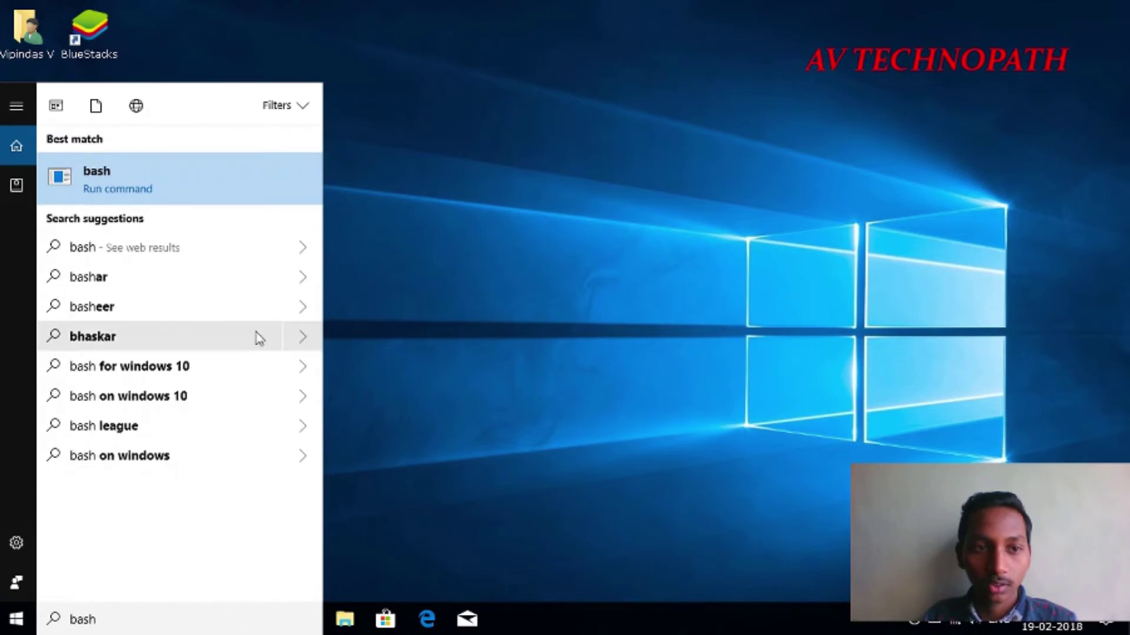
left_click(171, 174)
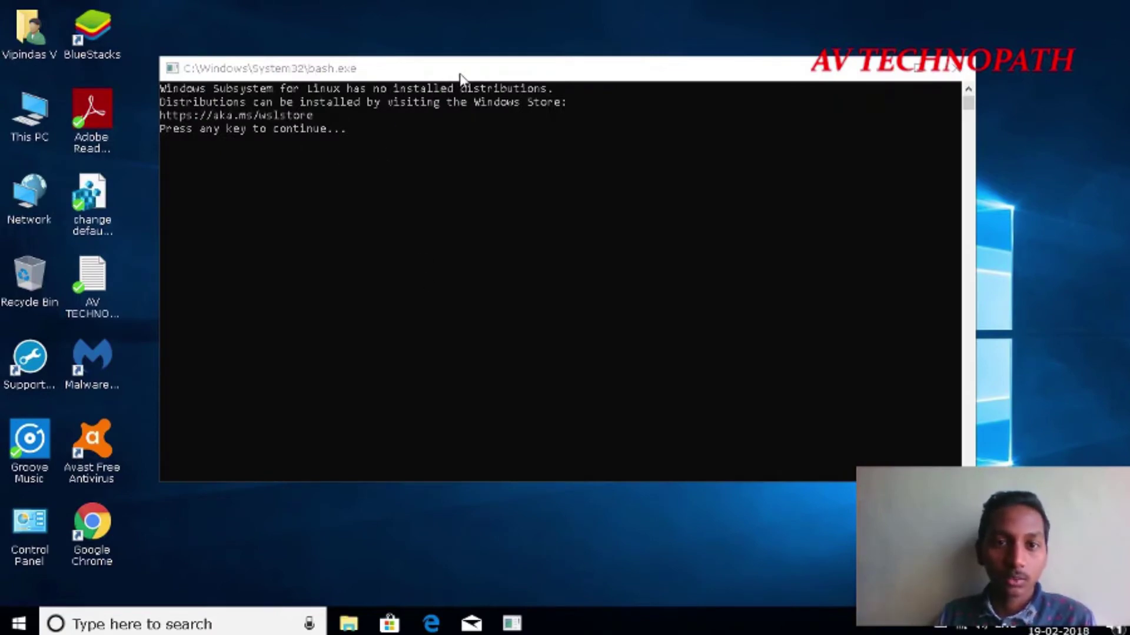
left_click_drag(455, 77, 476, 59)
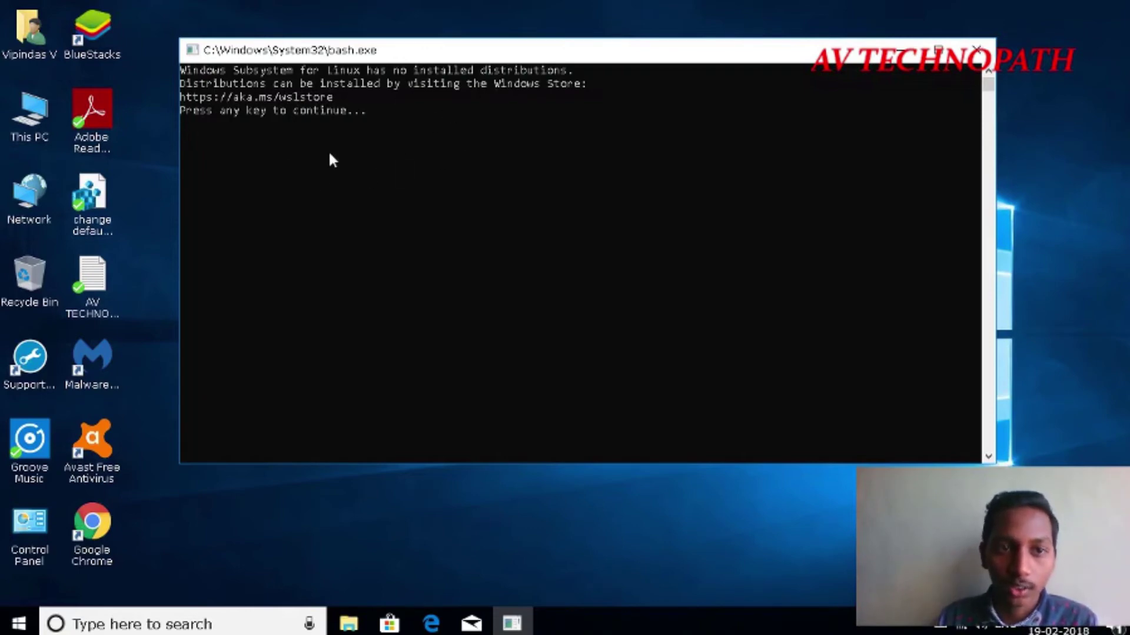
left_click_drag(186, 97, 330, 97)
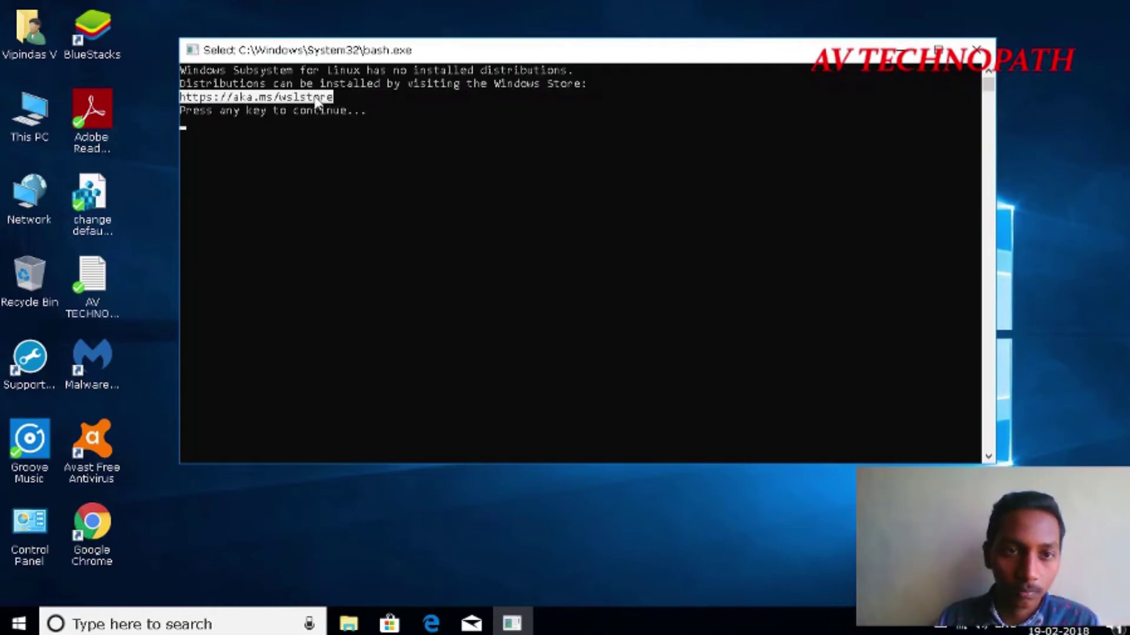
key("ctrl+c")
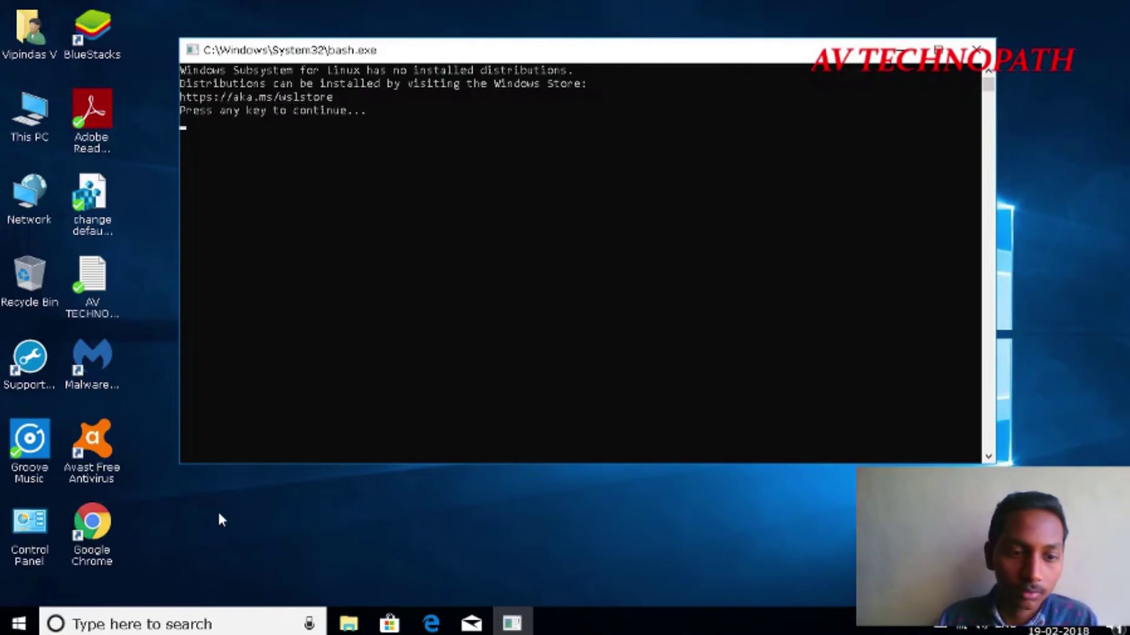
left_click(235, 627)
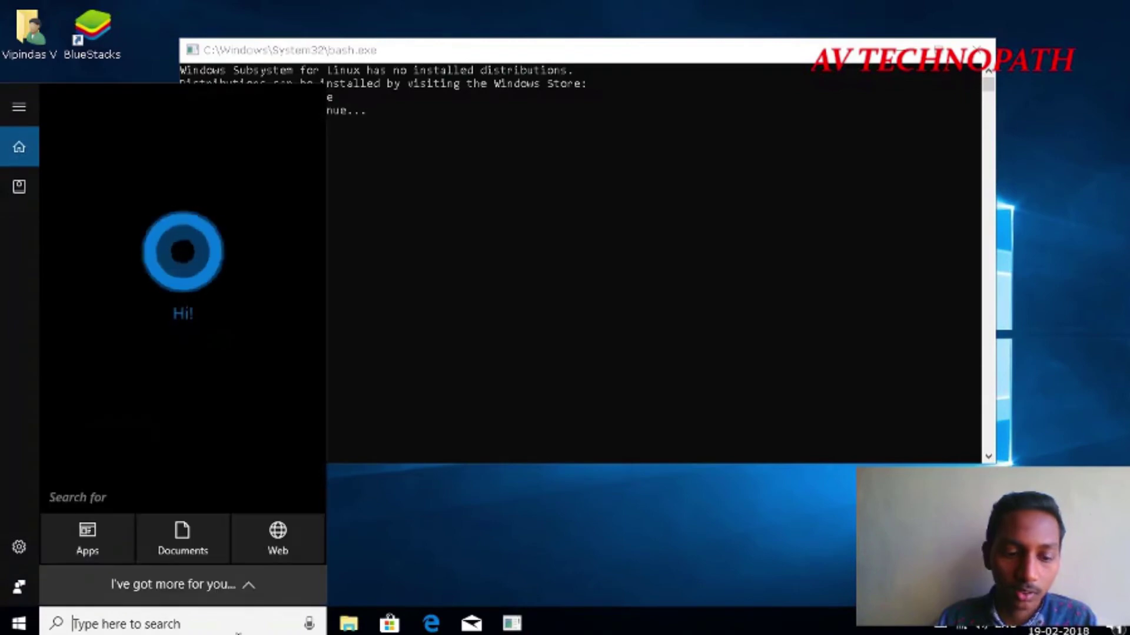
key("ctrl+v")
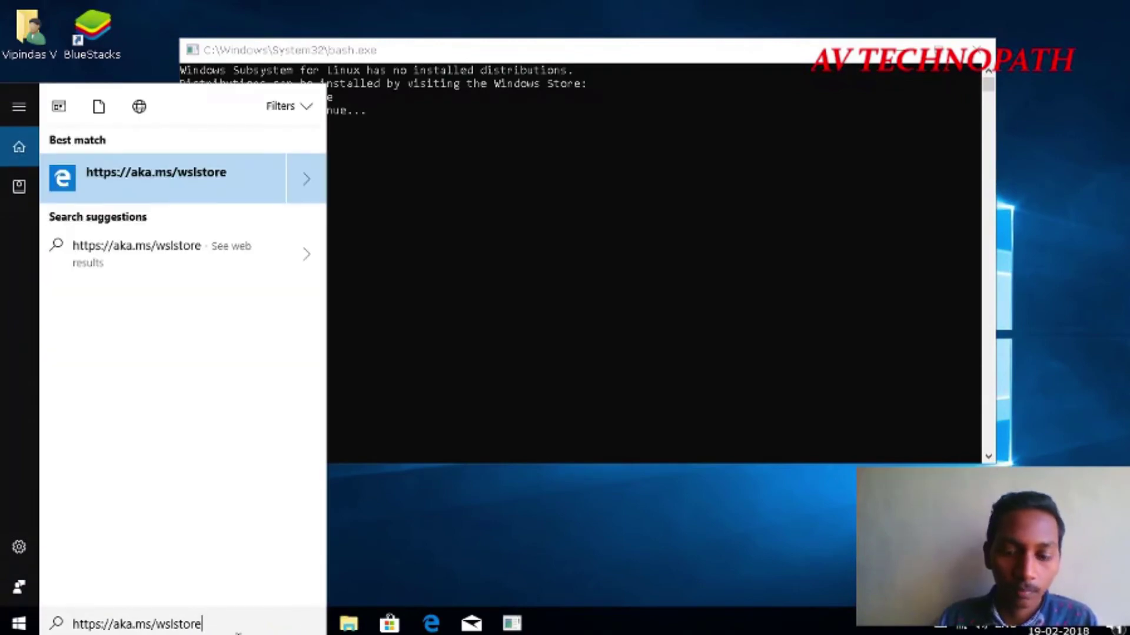
key("Return")
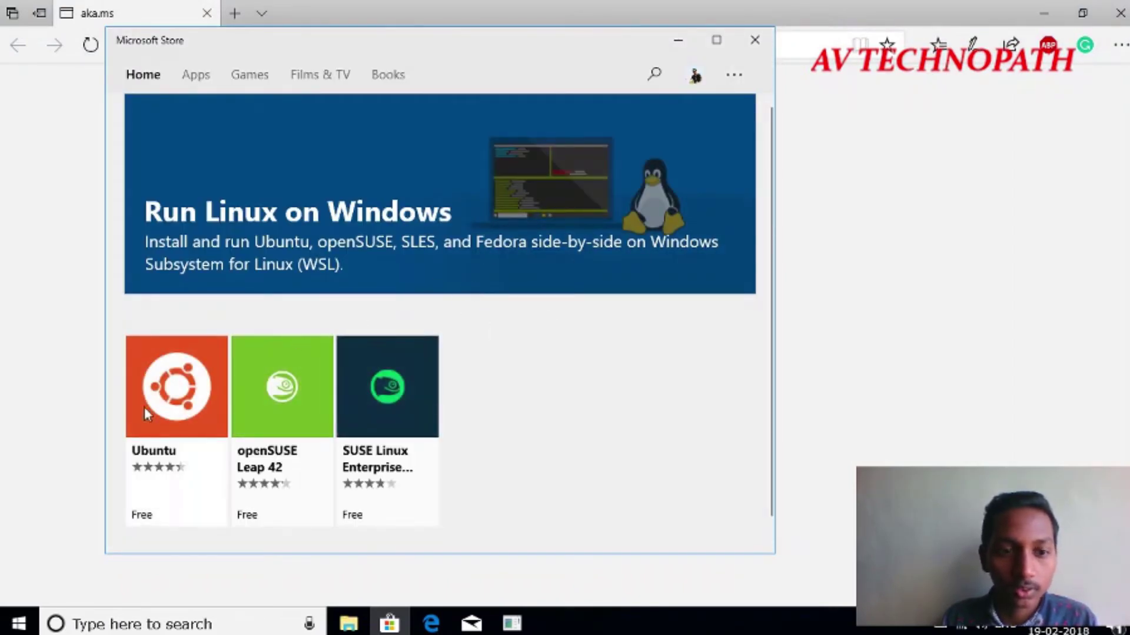
double_click(434, 41)
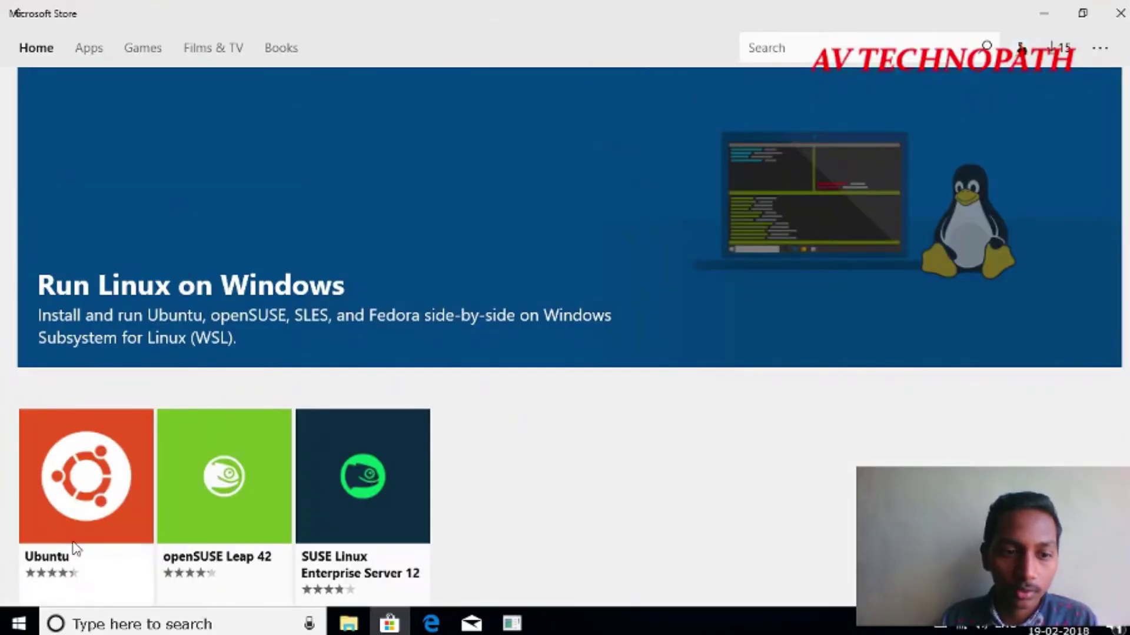
left_click(75, 549)
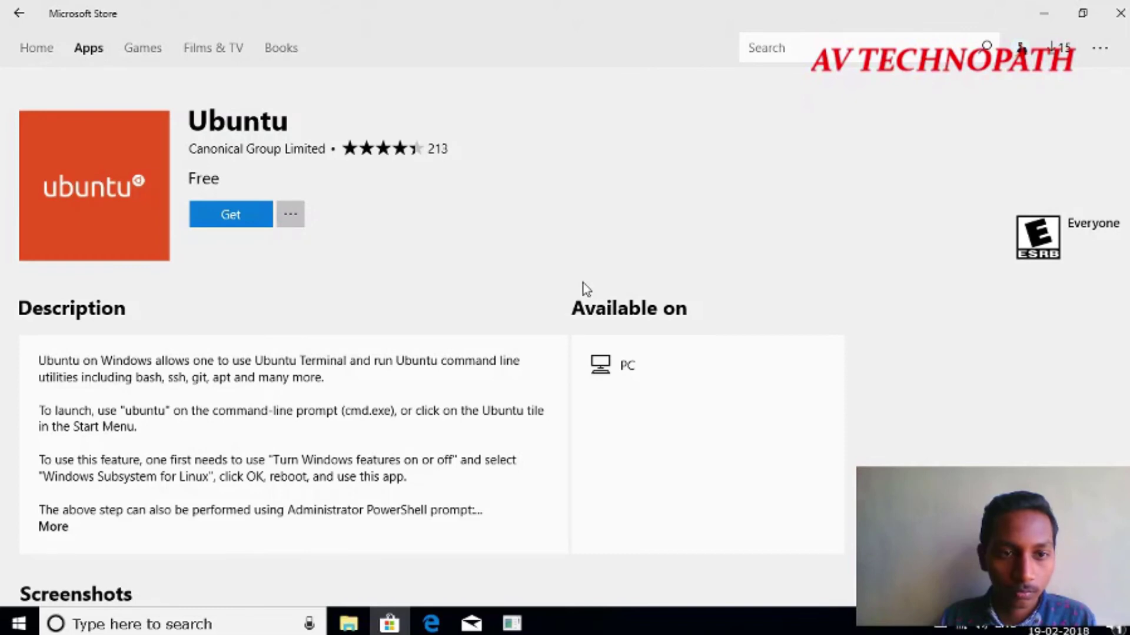
Step: Review the Ubuntu app's description, system requirements, approximate size and ratings
scroll(586, 288, "down", 1)
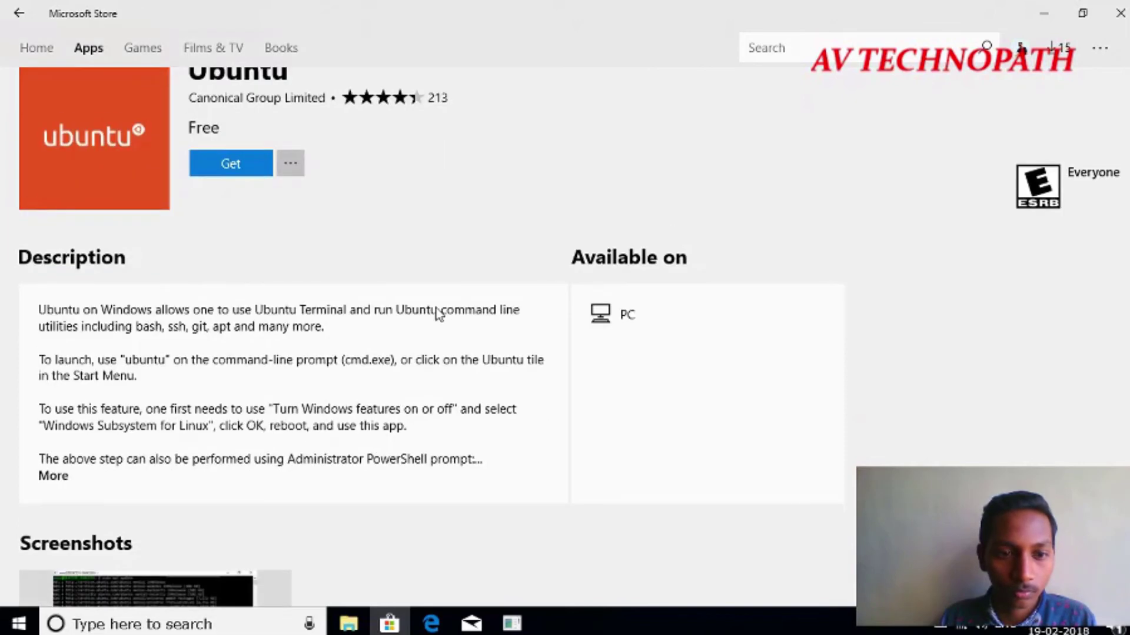
scroll(438, 315, "down", 4)
scroll(438, 315, "down", 10)
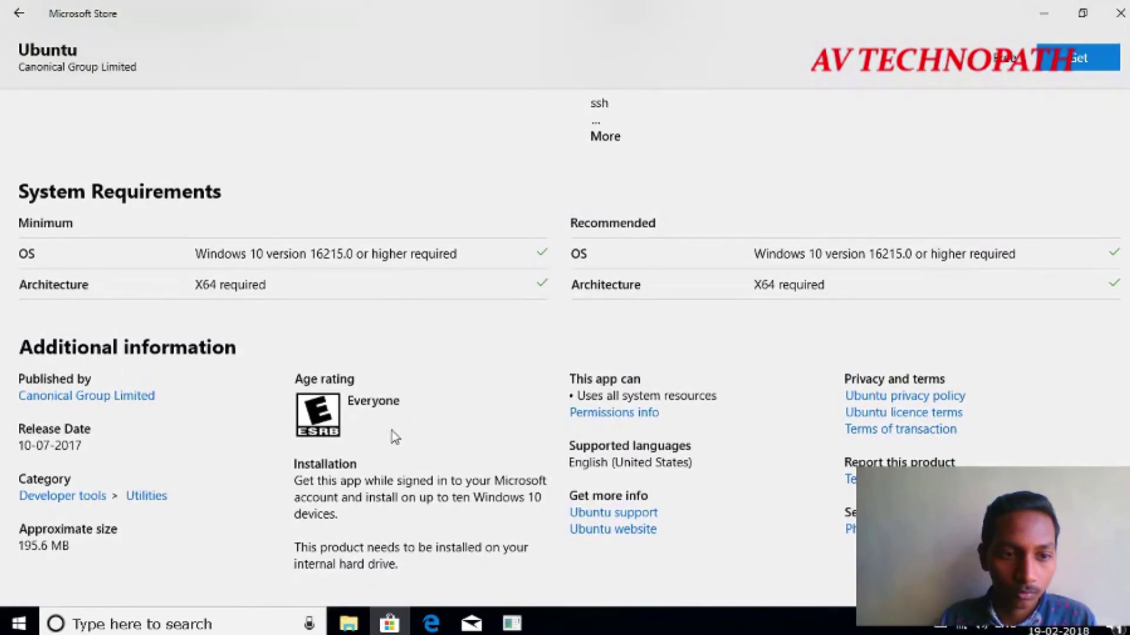
scroll(392, 434, "down", 2)
scroll(434, 335, "up", 1)
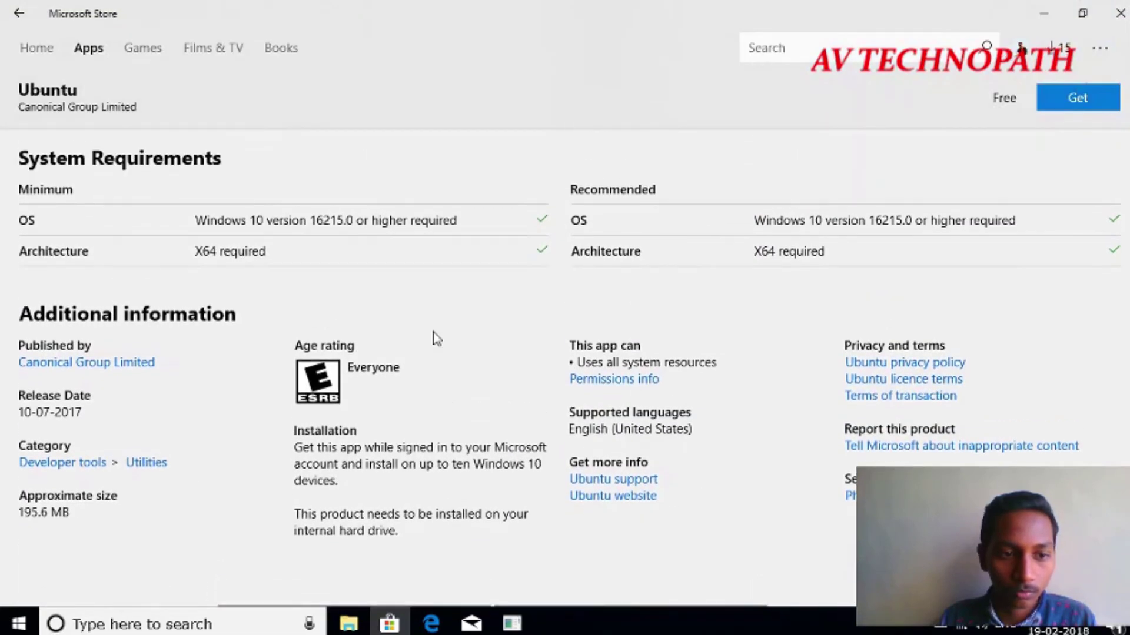
scroll(434, 335, "down", 4)
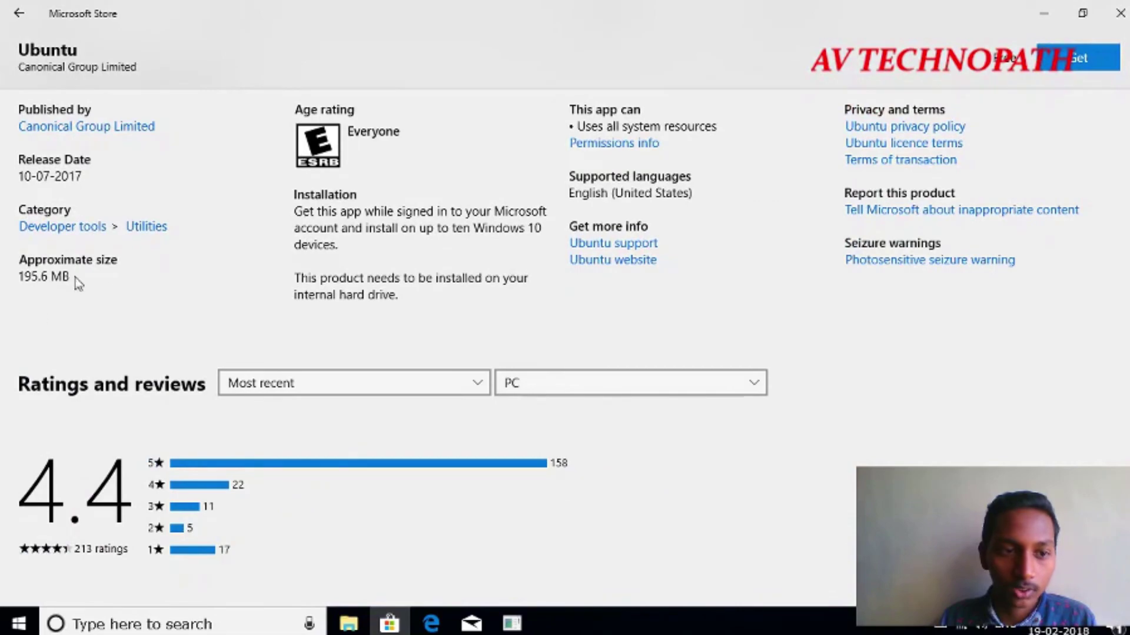
scroll(255, 148, "up", 10)
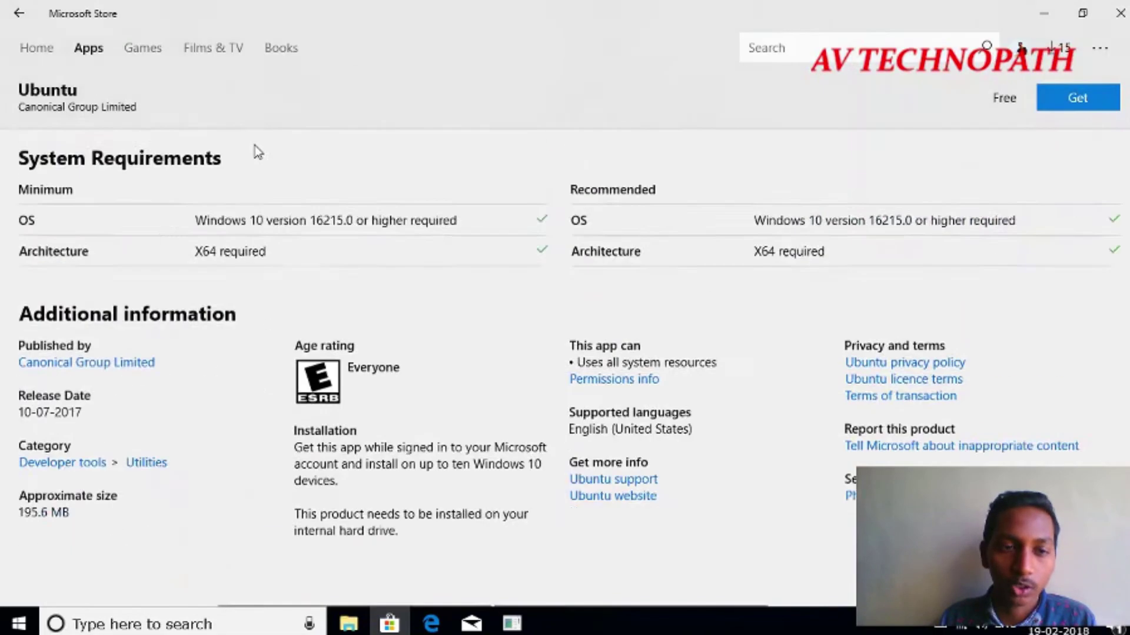
scroll(256, 147, "down", 1)
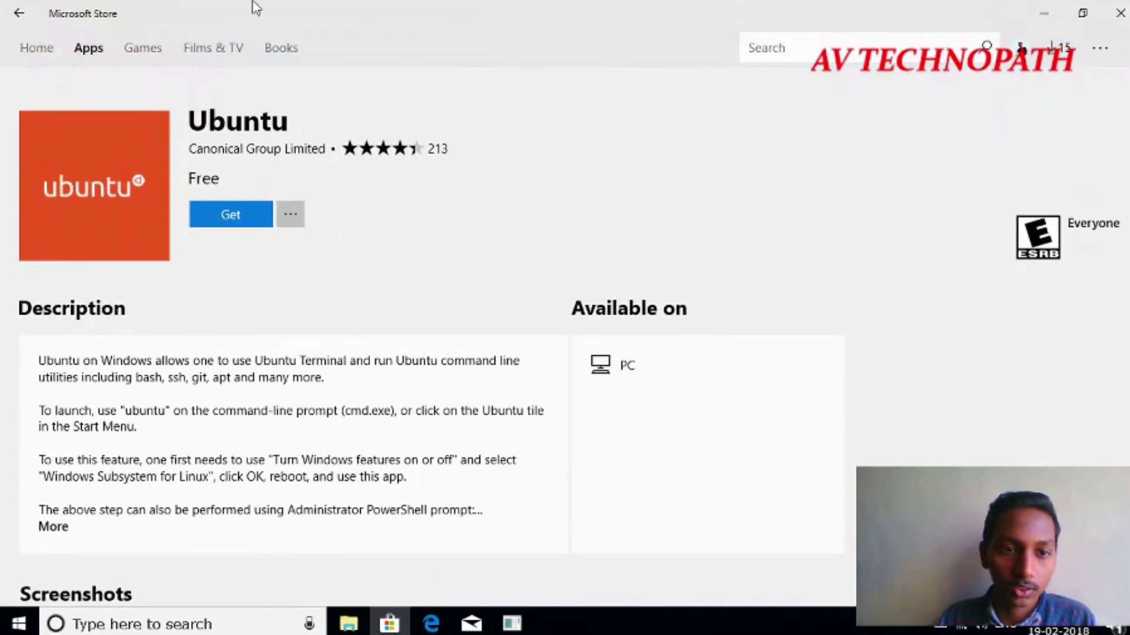
Step: Install the free Ubuntu app and close the Store and the leftover browser window
left_click(241, 221)
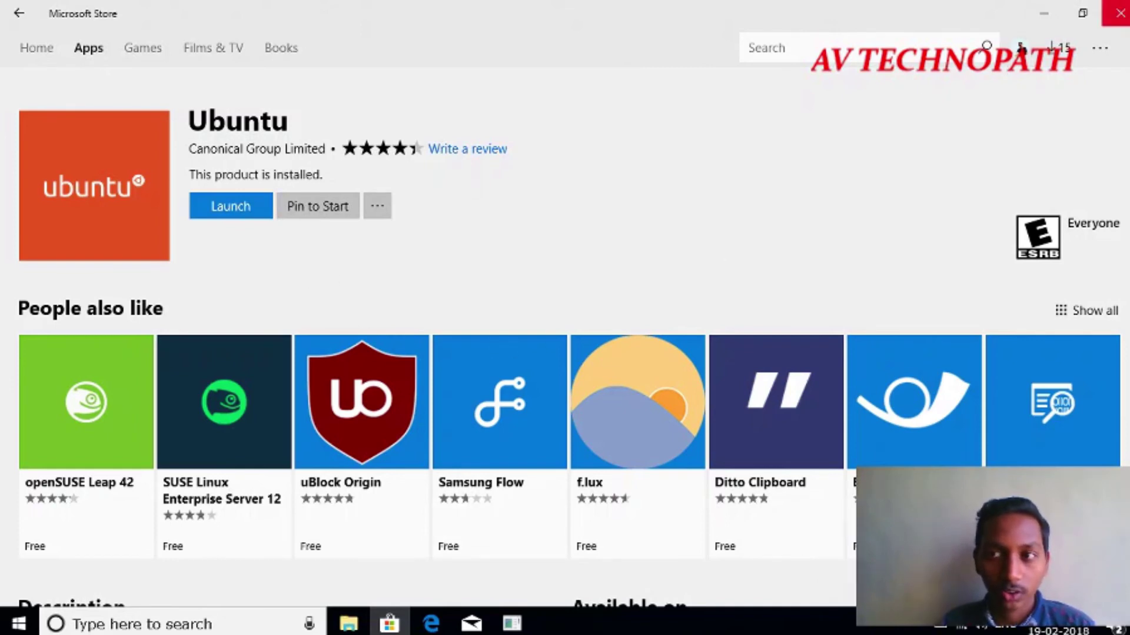
left_click(1118, 12)
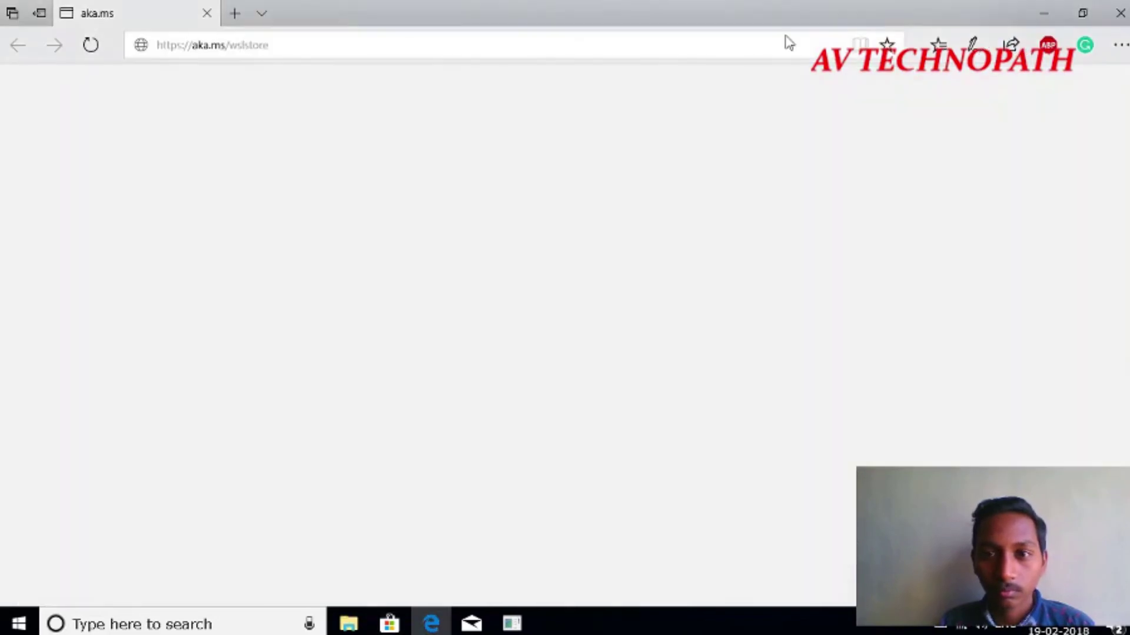
left_click(1121, 8)
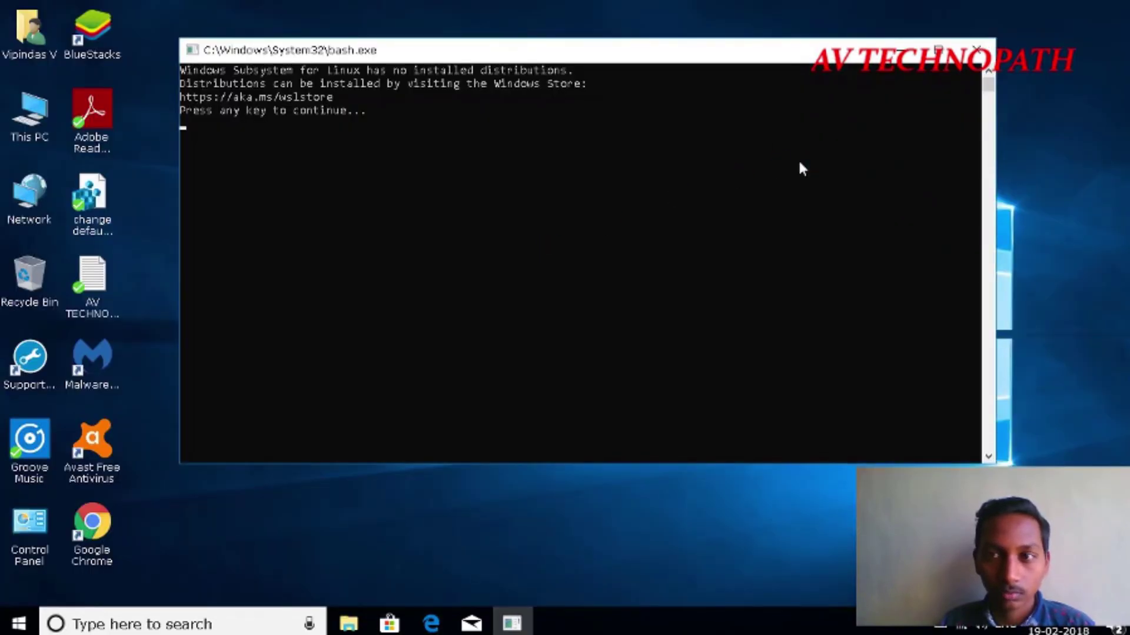
Step: Close the bash.exe window reporting no installed distributions and refresh the desktop
left_click(978, 59)
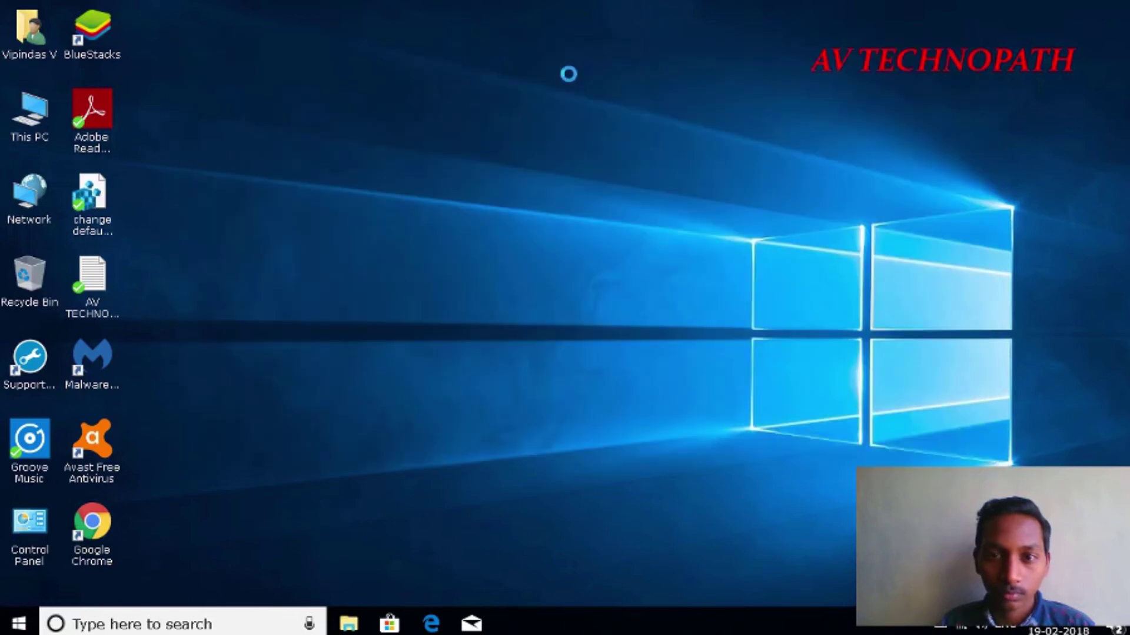
right_click(569, 75)
left_click(604, 125)
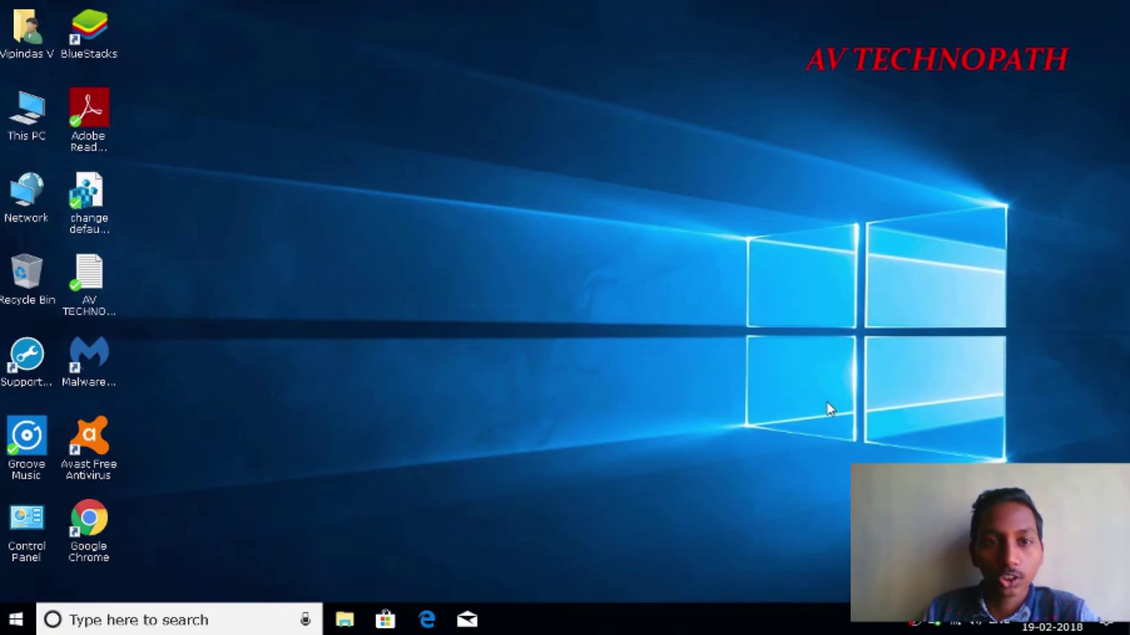
Step: Search Windows for "ubuntu", launch the installed Ubuntu app and maximize its terminal window
left_click(172, 611)
type("ubu")
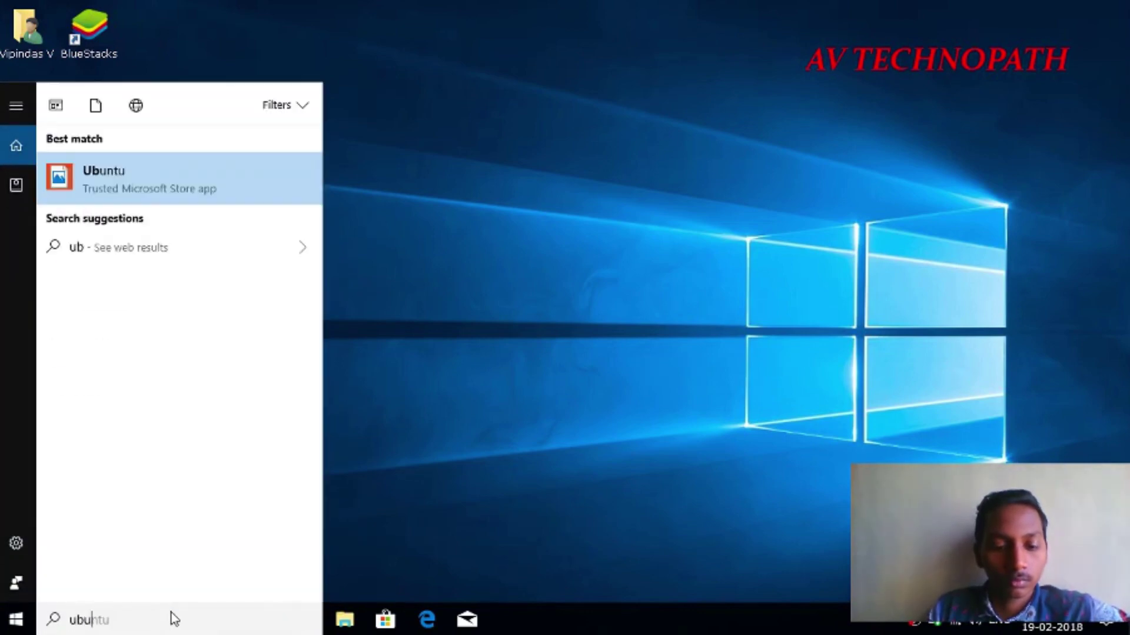
type("ntu")
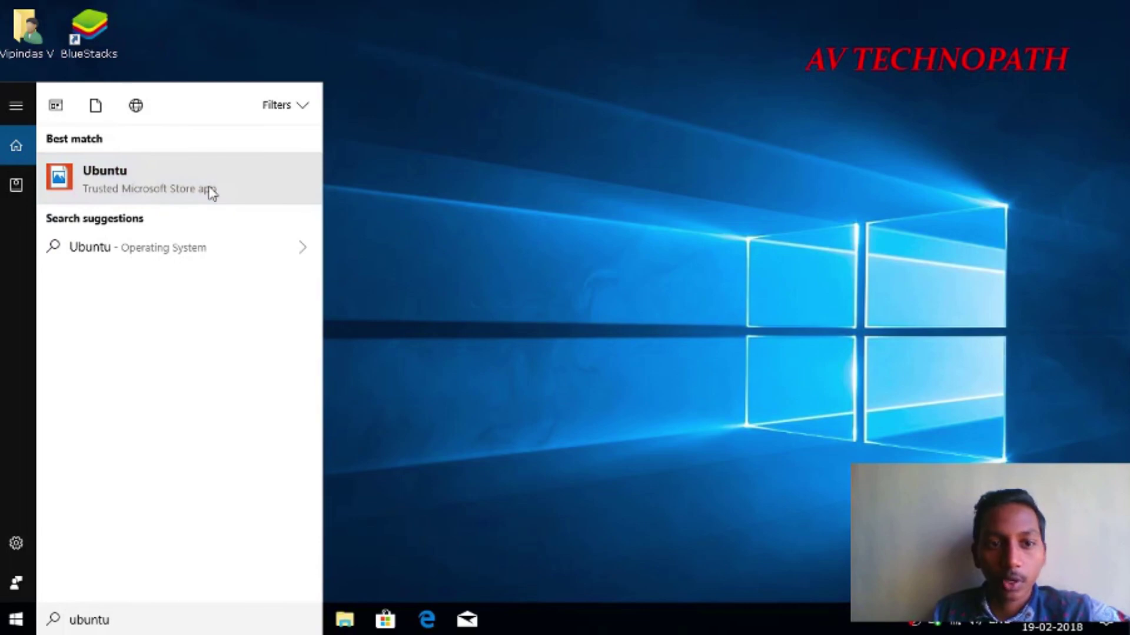
left_click(212, 193)
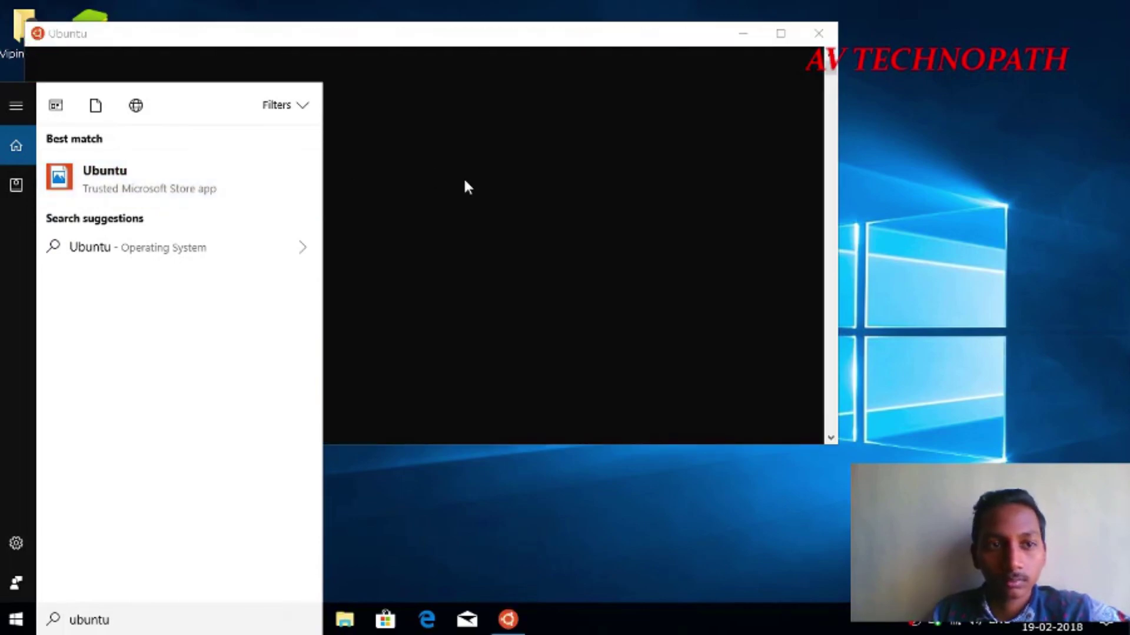
left_click(465, 185)
double_click(465, 37)
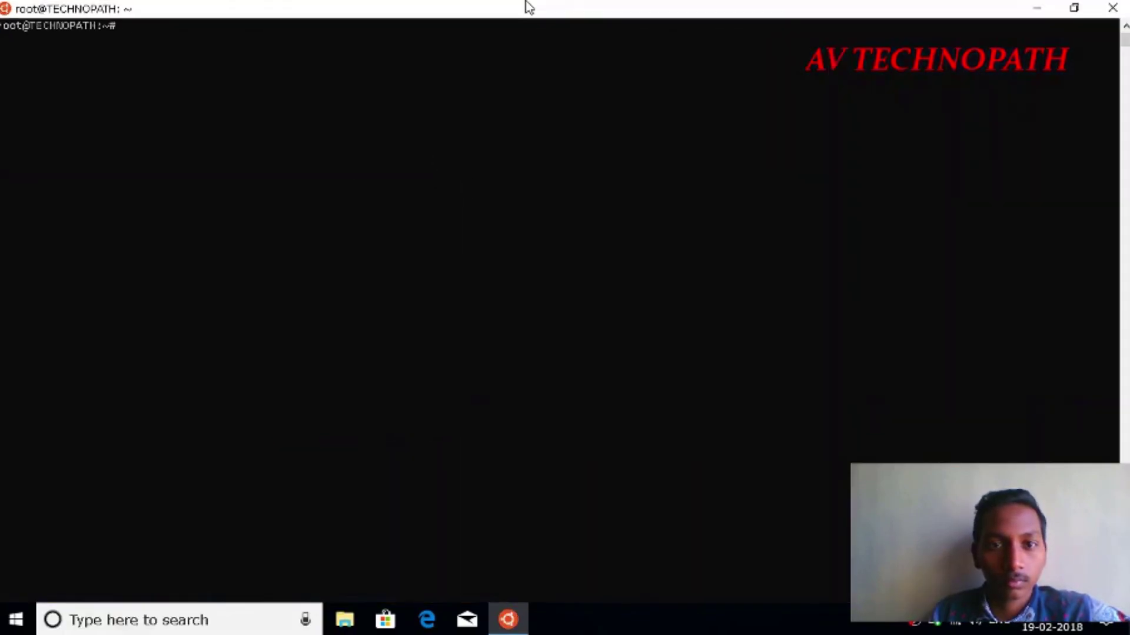